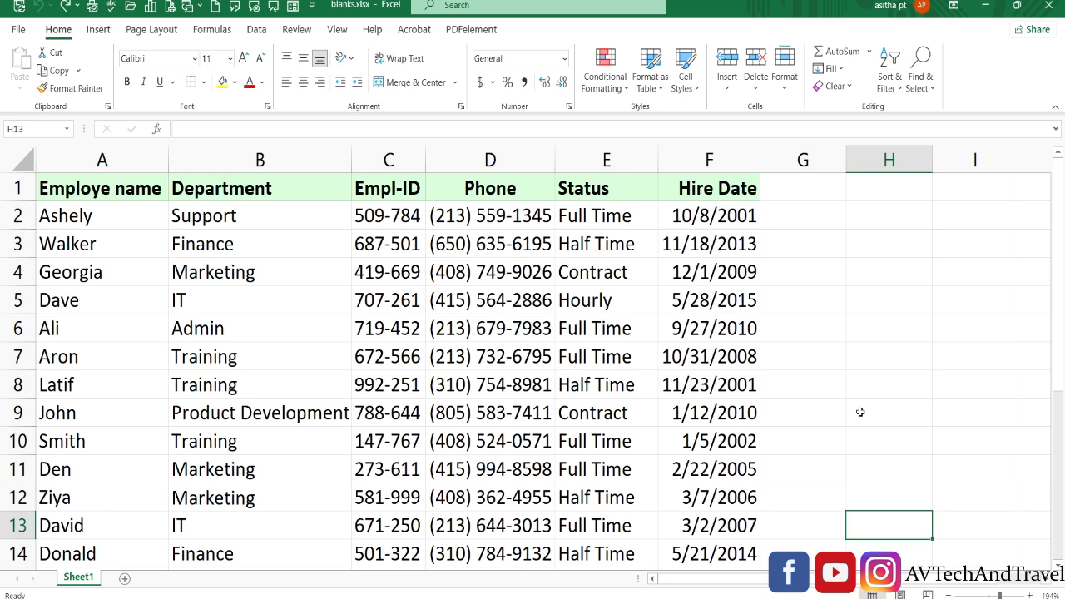
Step: Go to cell A1, create a new blank workbook and close it again to return to blanks.xlsx
{"action": "key", "text": "ctrl+Home"}
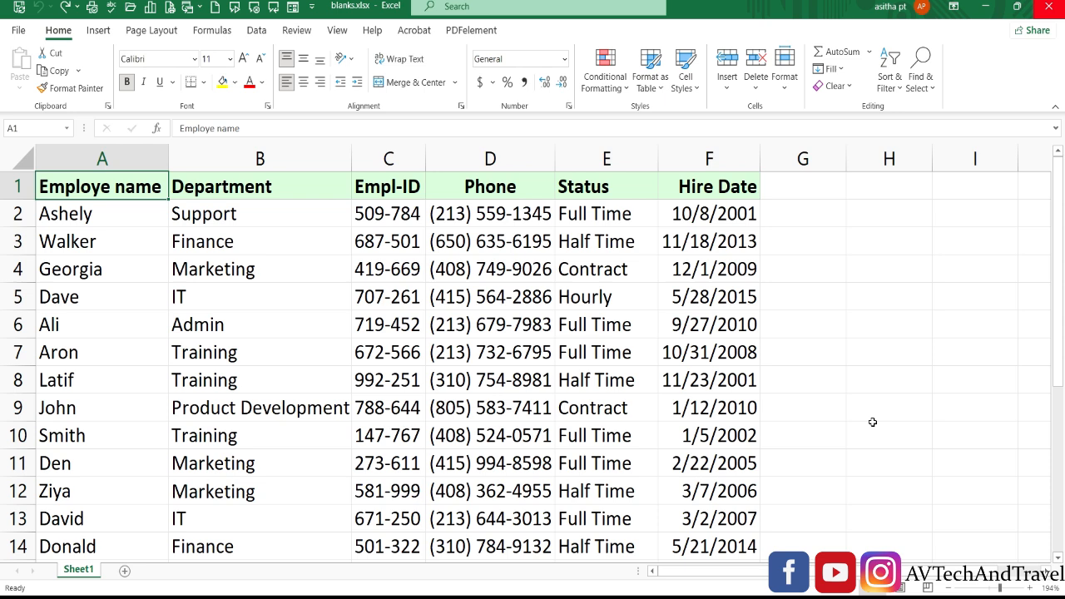
{"action": "key", "text": "ctrl+n"}
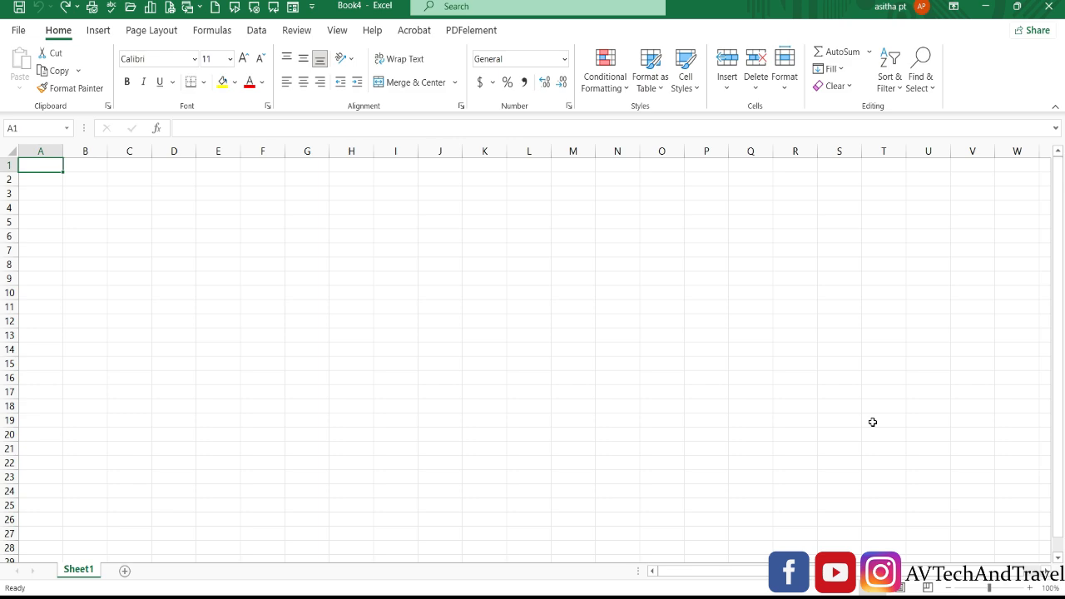
{"action": "left_click", "coordinate": [1049, 6]}
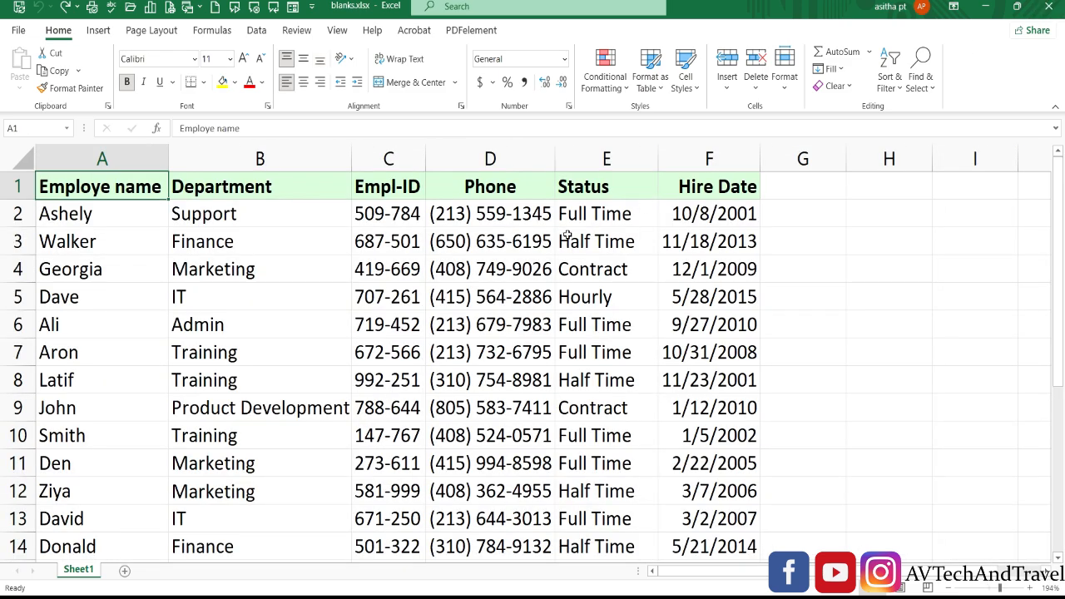
Step: View the list of recent workbooks available for opening, and return to the employee sheet without opening one
{"action": "key", "text": "ctrl+o"}
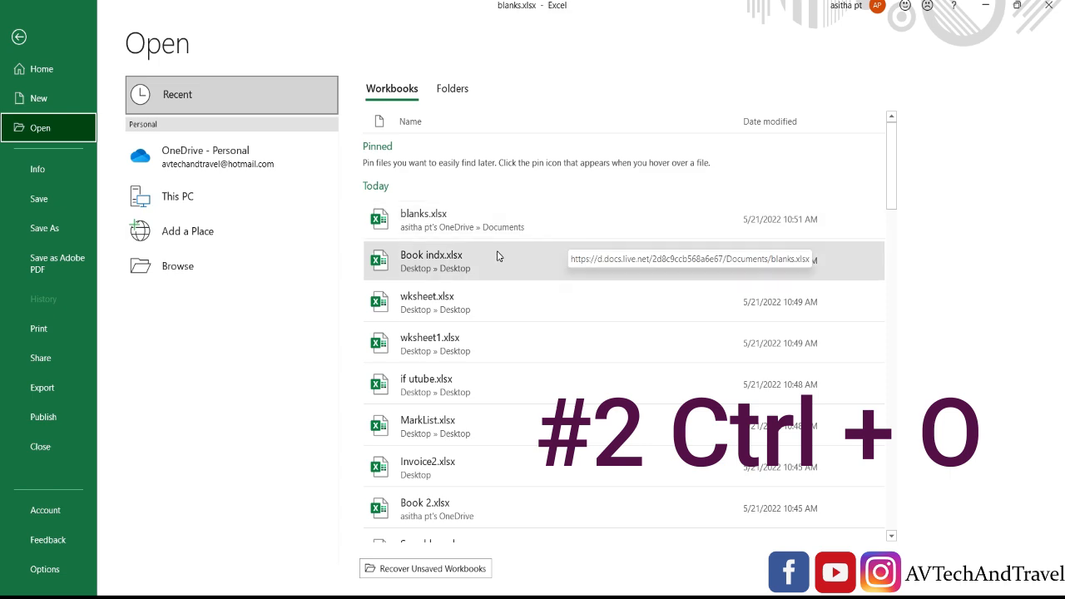
{"action": "left_click", "coordinate": [18, 36]}
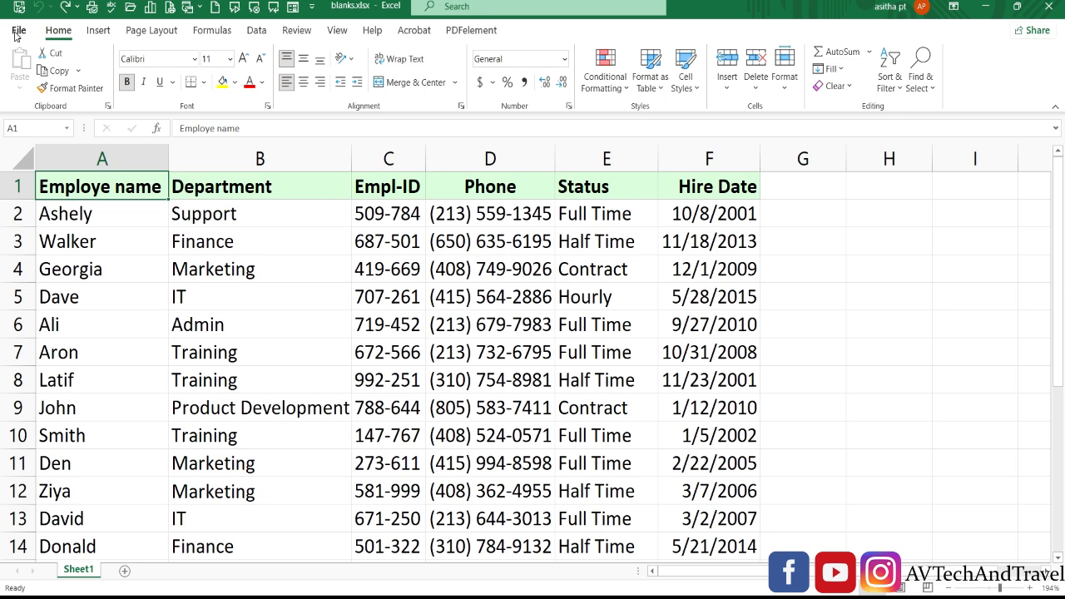
Step: Jump around the edges of the employee data from A1 to F1, down to F24, back up to F1 and back to A1
{"action": "key", "text": "ctrl+Right"}
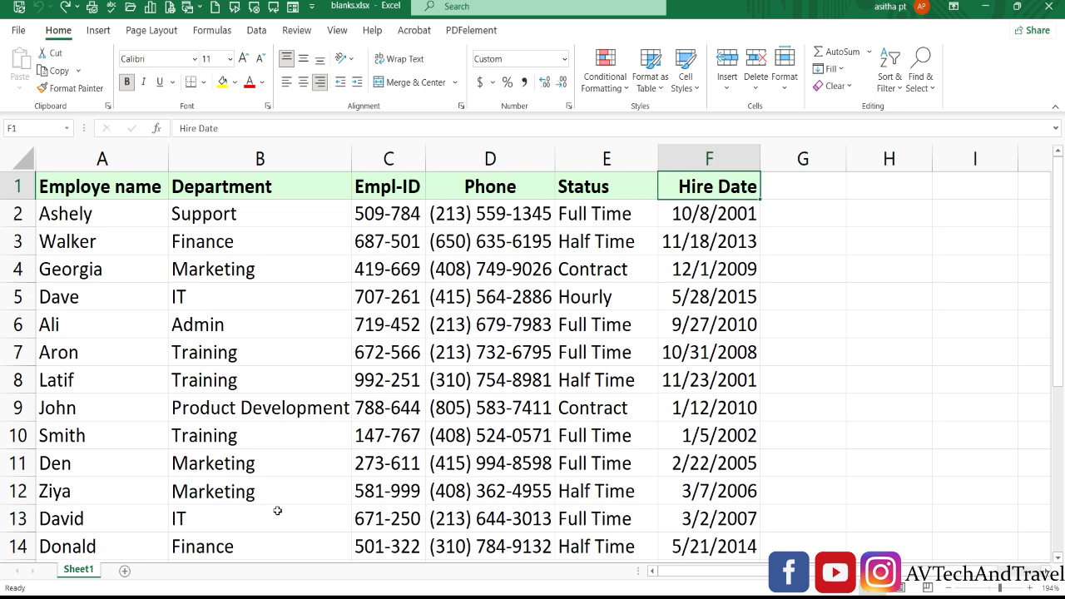
{"action": "key", "text": "ctrl+Down"}
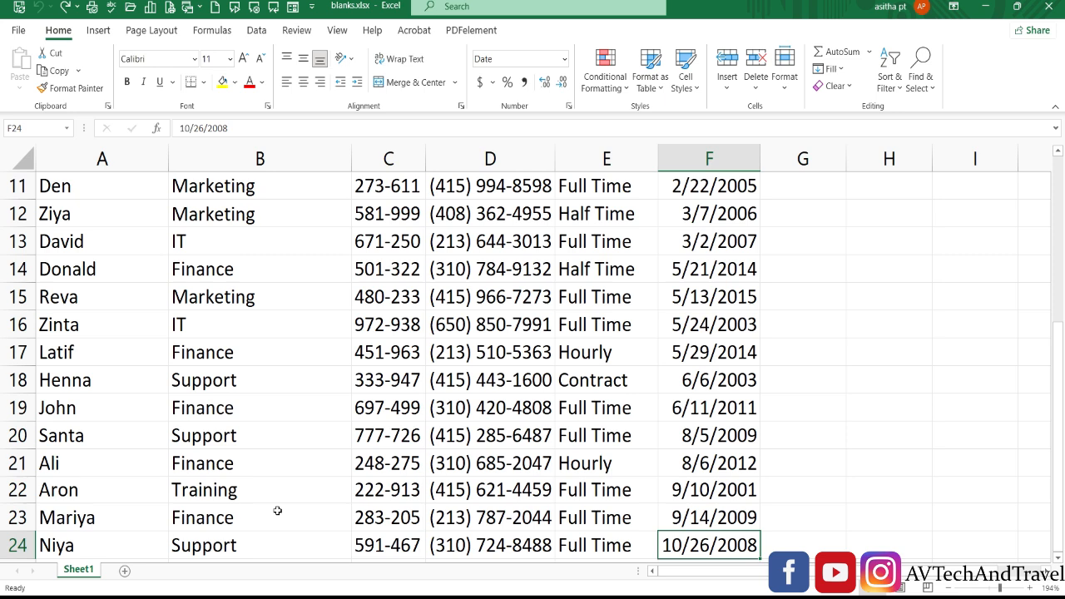
{"action": "key", "text": "ctrl+Up"}
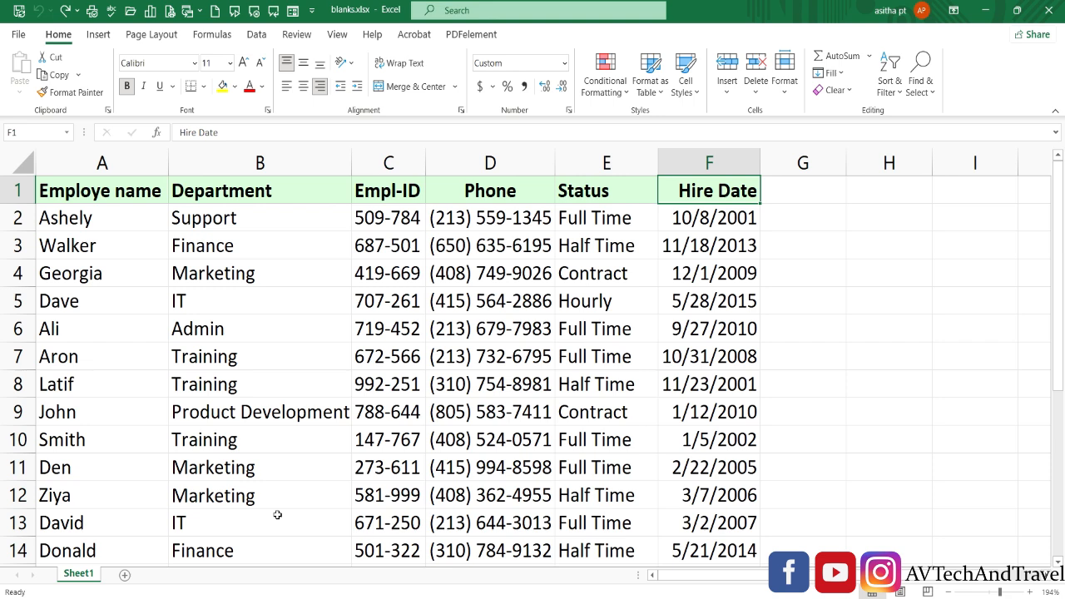
{"action": "key", "text": "ctrl+Left"}
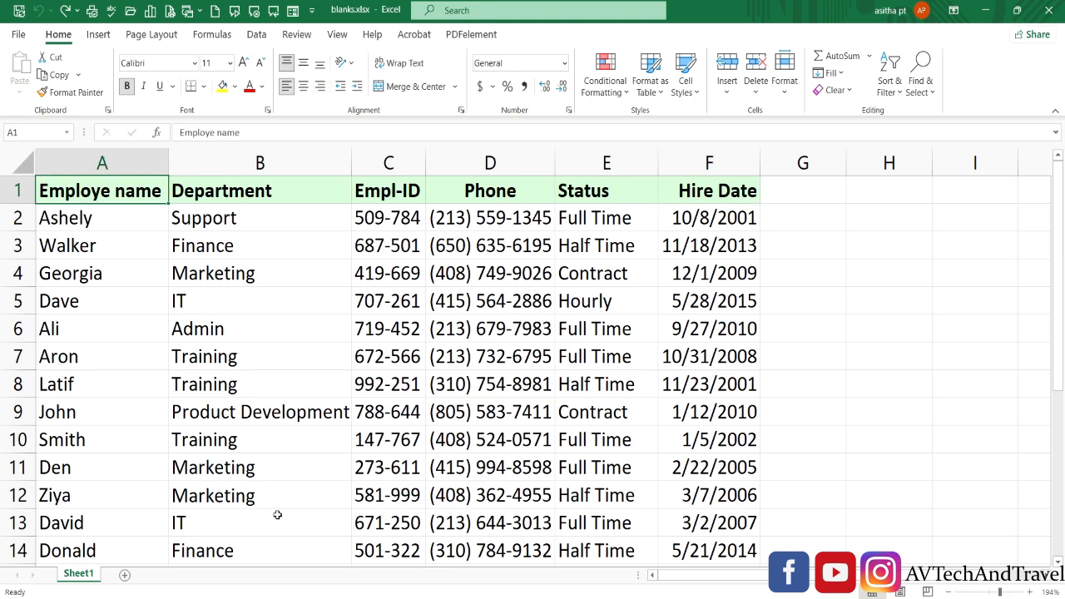
Step: Select the Hire Date data from F1 down to F24, and select row 14 from A14 across to F14
{"action": "key", "text": "ctrl+Right"}
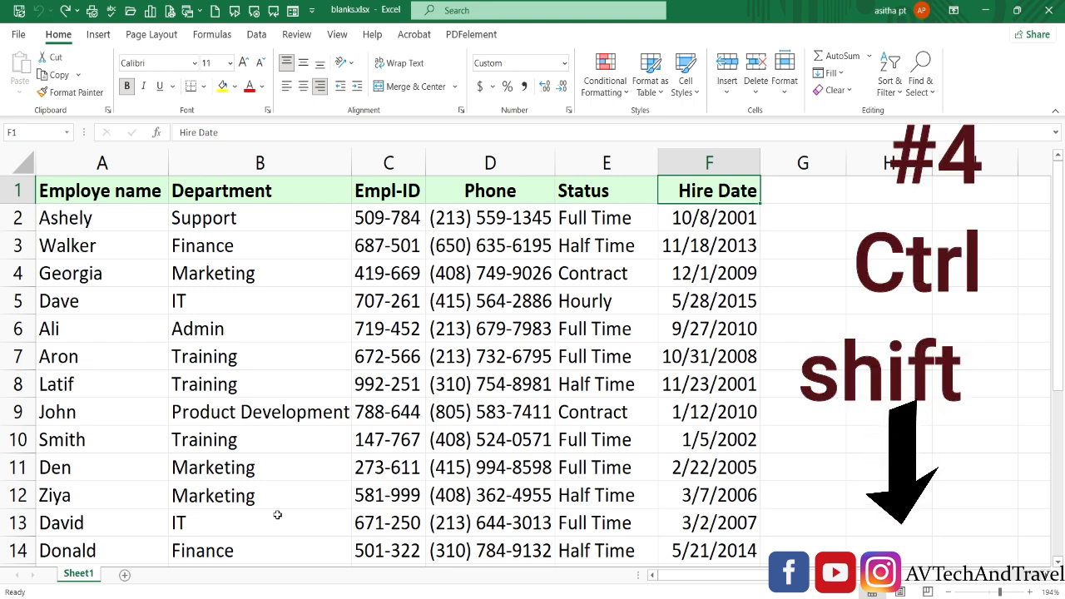
{"action": "key", "text": "ctrl+shift+Down"}
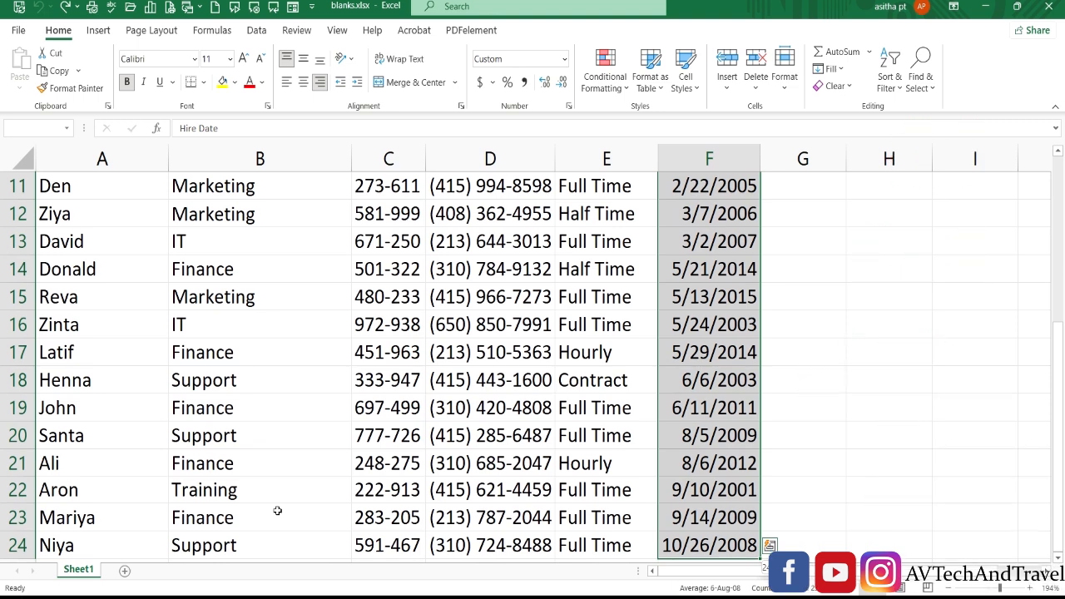
{"action": "left_click", "coordinate": [133, 270]}
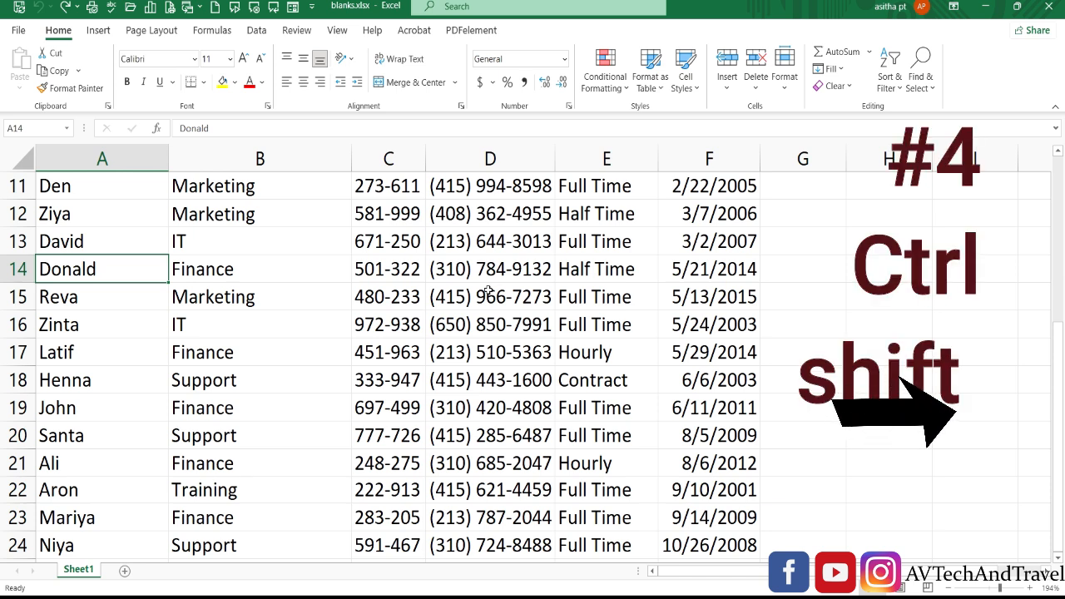
{"action": "key", "text": "ctrl+shift+Right"}
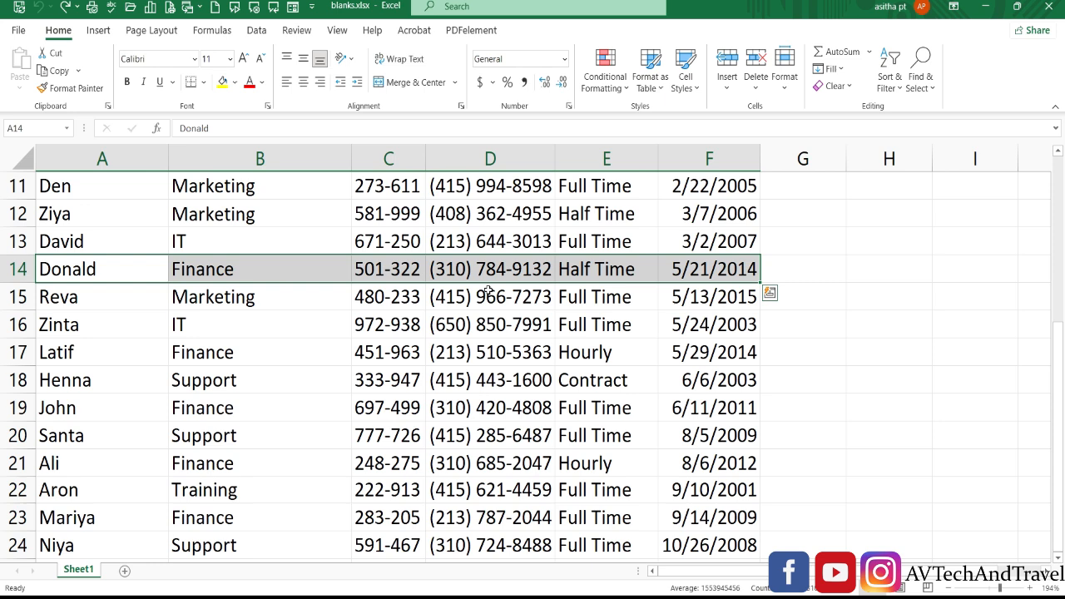
Step: Jump to the end of the sheet and fill the hire date from F24 down into cell F25
{"action": "key", "text": "ctrl+End"}
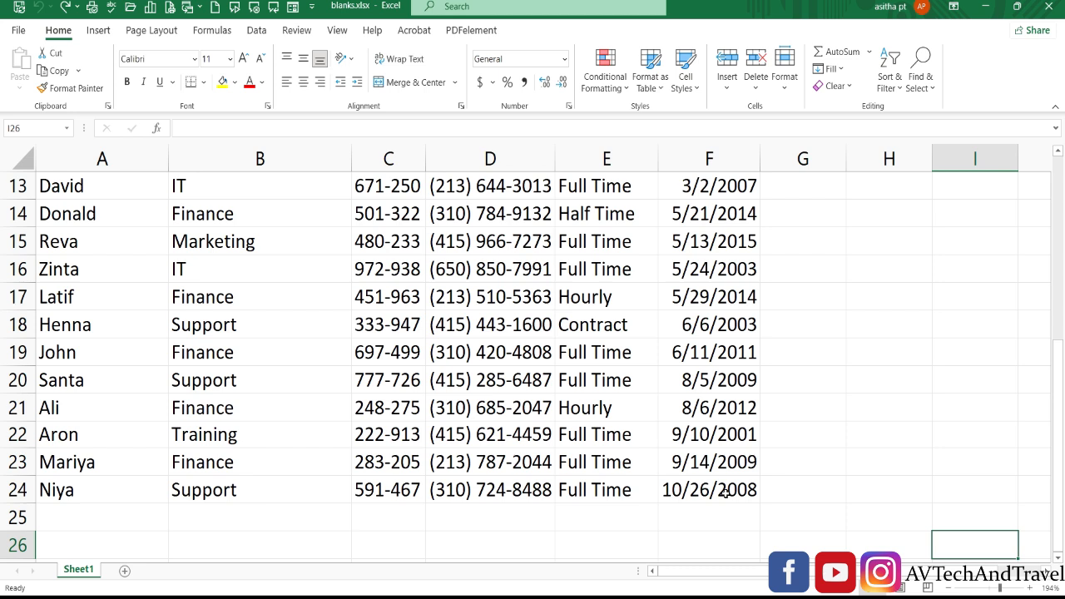
{"action": "left_click", "coordinate": [725, 493]}
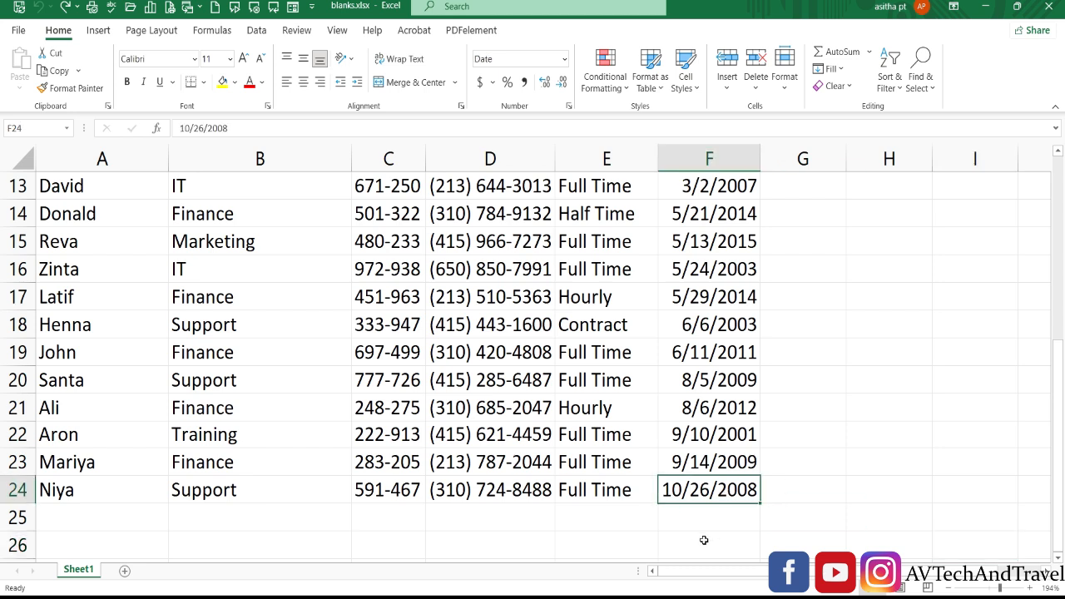
{"action": "left_click", "coordinate": [711, 517]}
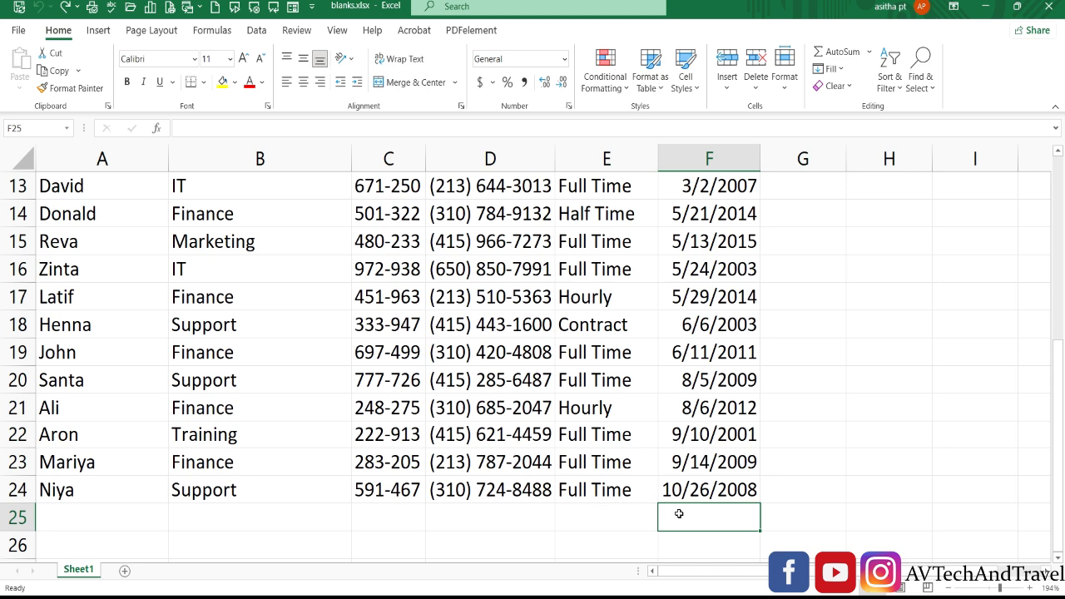
{"action": "key", "text": "ctrl+d"}
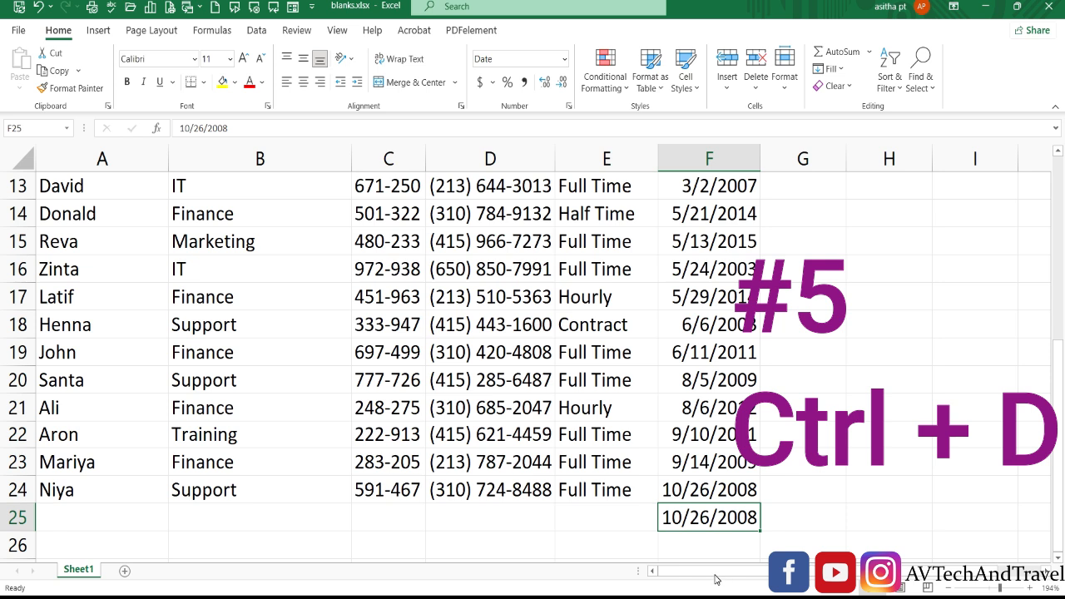
Step: Fill the department from B23 down into cell B24, replacing its entry
{"action": "left_click", "coordinate": [233, 491]}
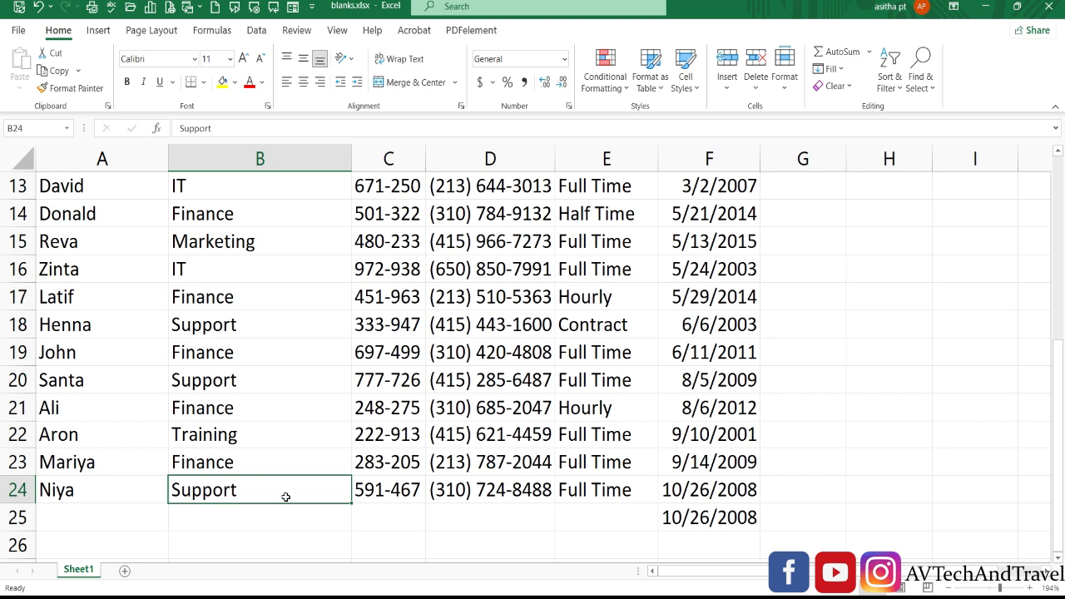
{"action": "key", "text": "ctrl+d"}
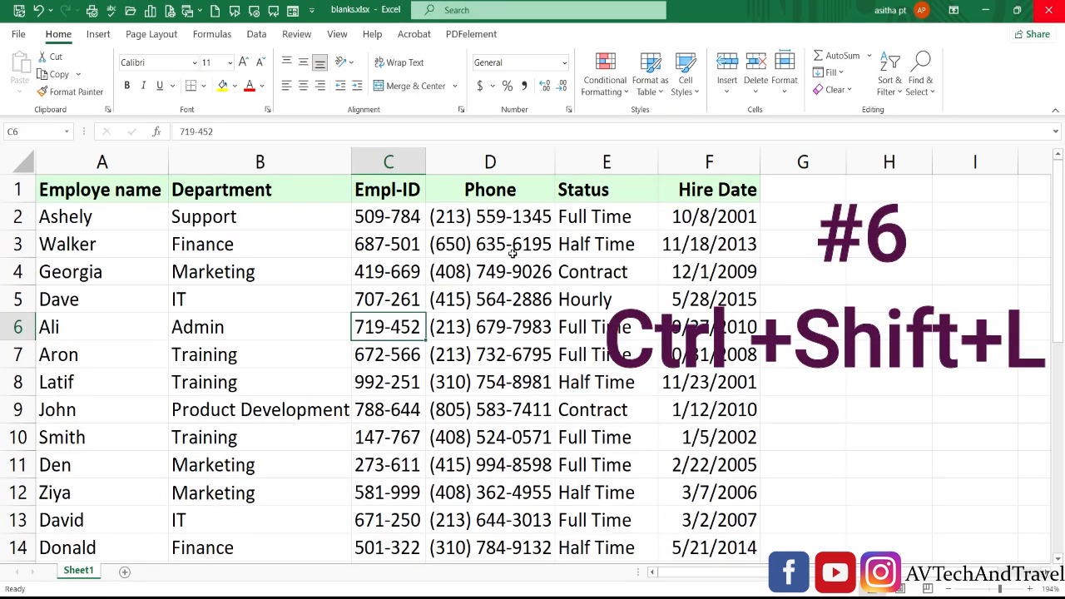
Step: Turn on filtering for the header row and filter the Department column to show only Support
{"action": "key", "text": "ctrl+shift+l"}
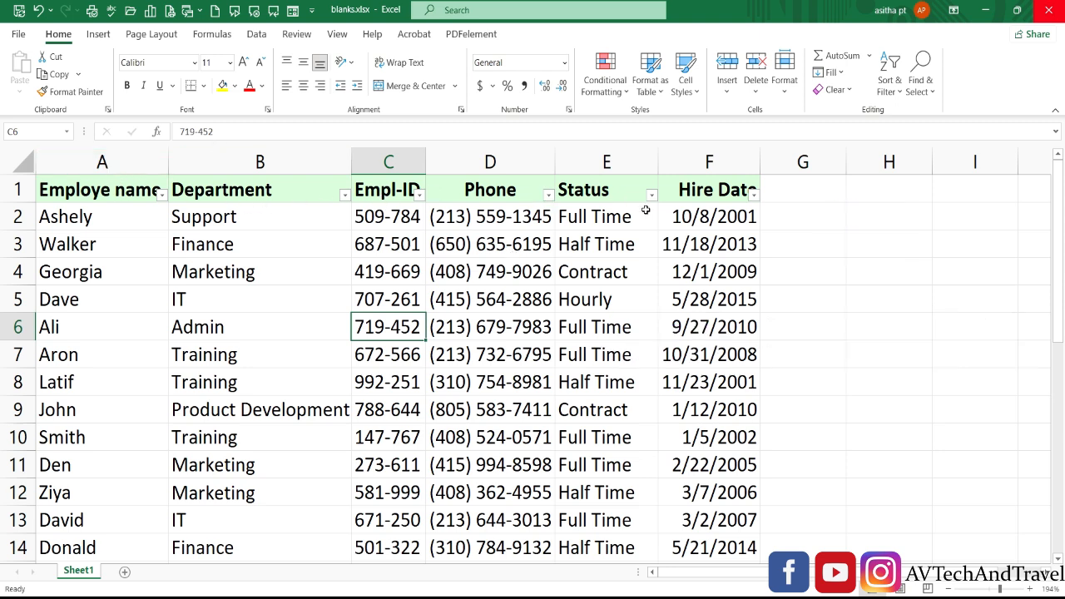
{"action": "left_click", "coordinate": [345, 197]}
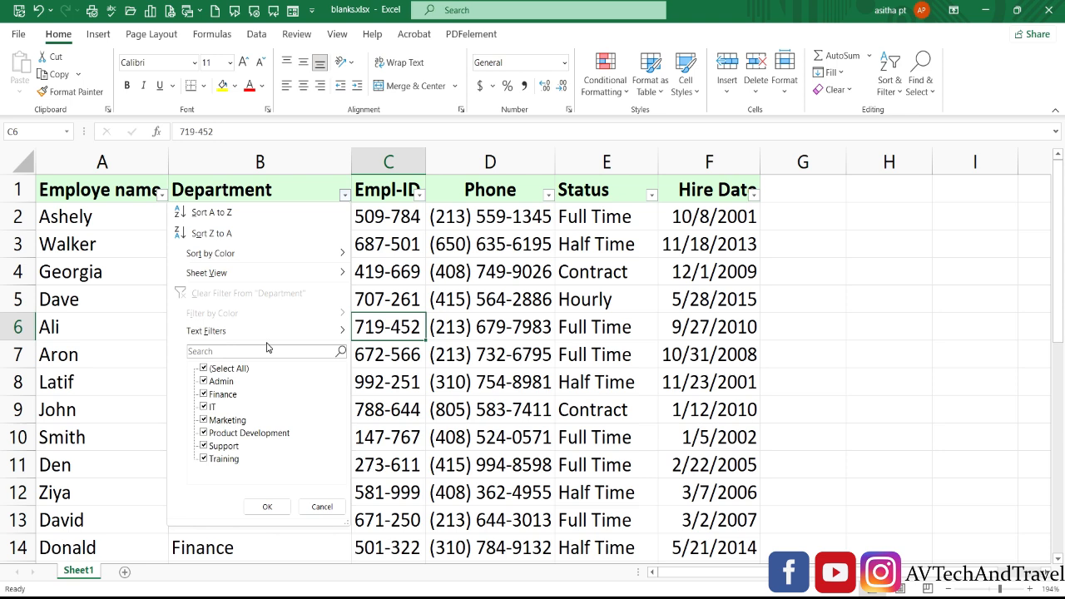
{"action": "left_click", "coordinate": [203, 370]}
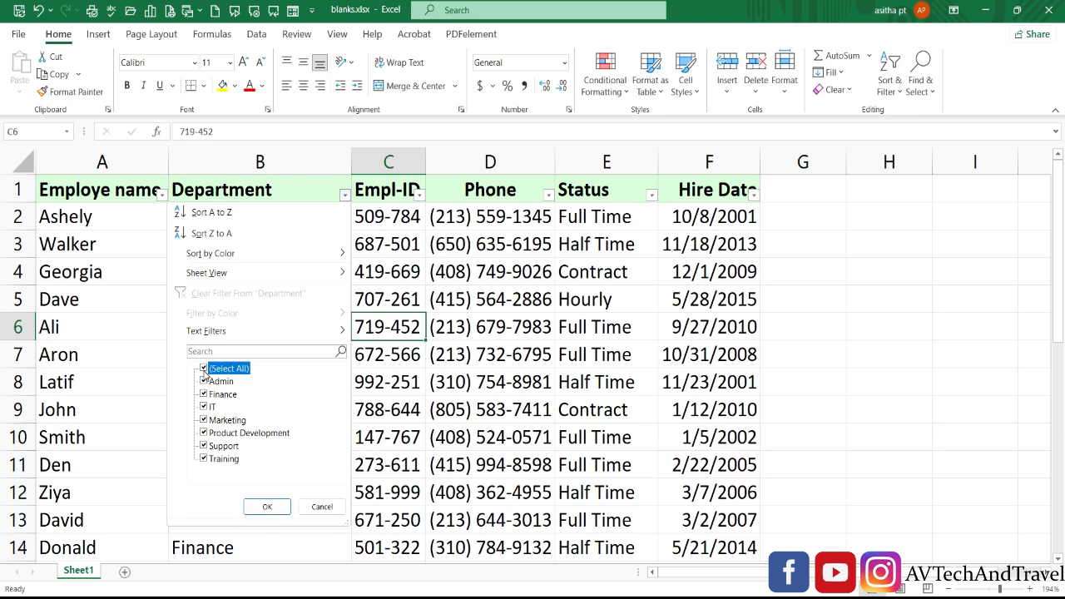
{"action": "left_click", "coordinate": [203, 447]}
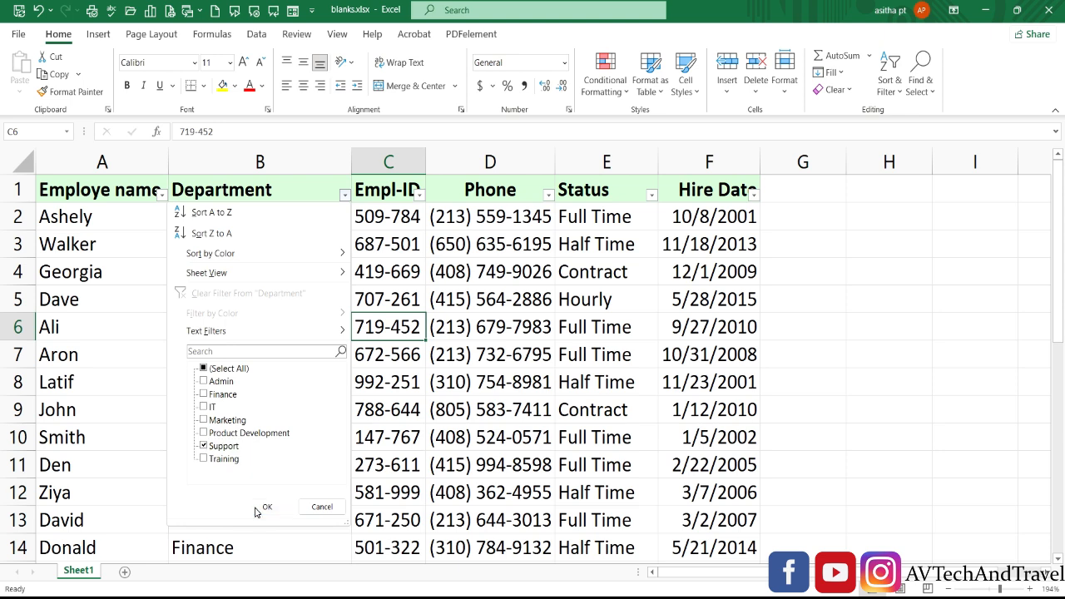
{"action": "left_click", "coordinate": [265, 507]}
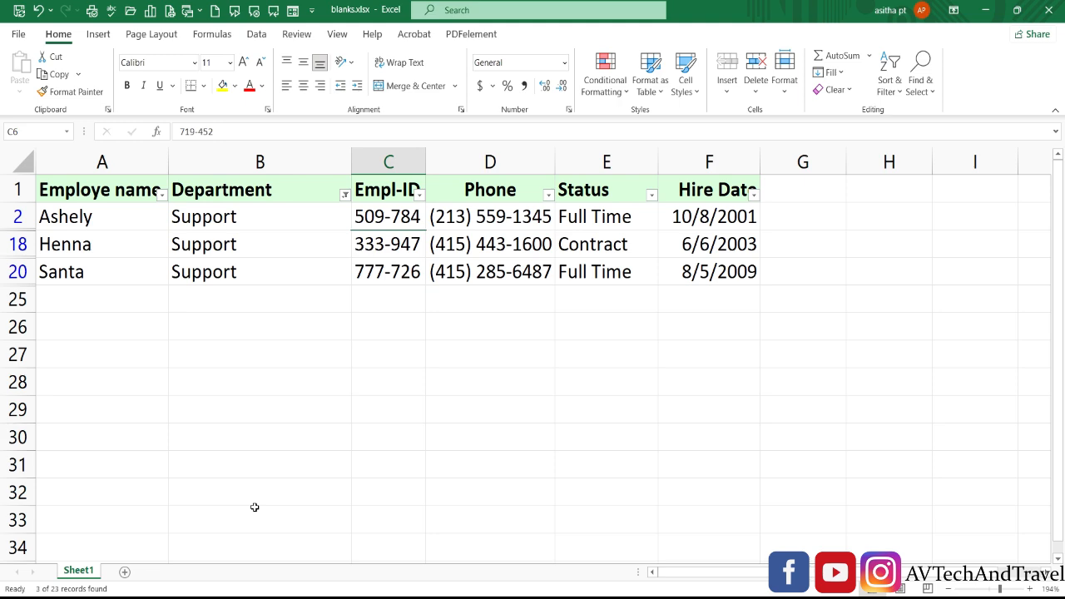
Step: Undo the Department filter and turn off filtering for the header row
{"action": "key", "text": "ctrl+z"}
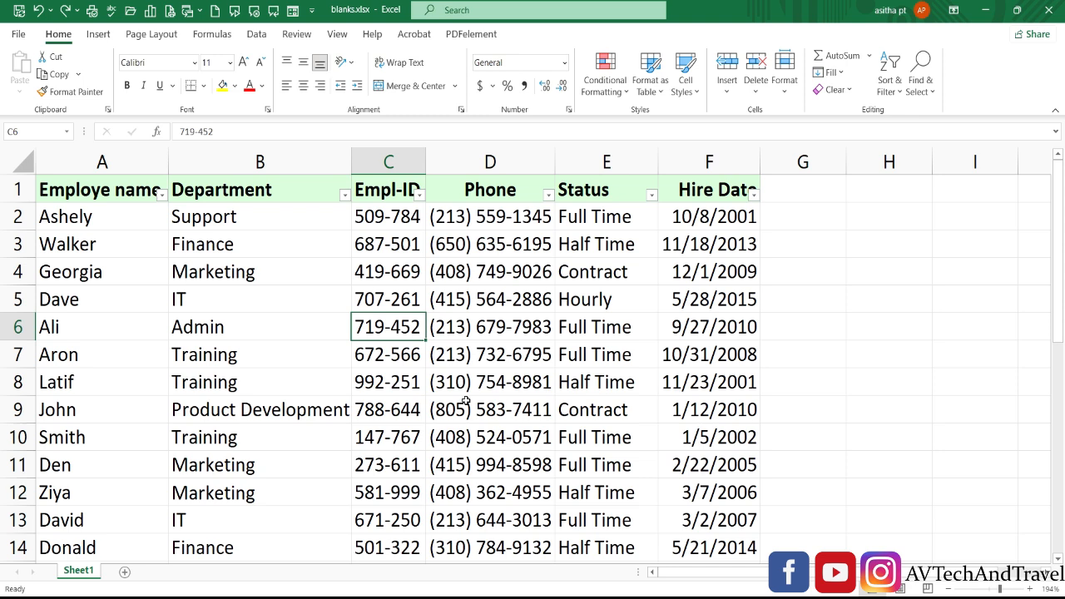
{"action": "key", "text": "ctrl+shift+l"}
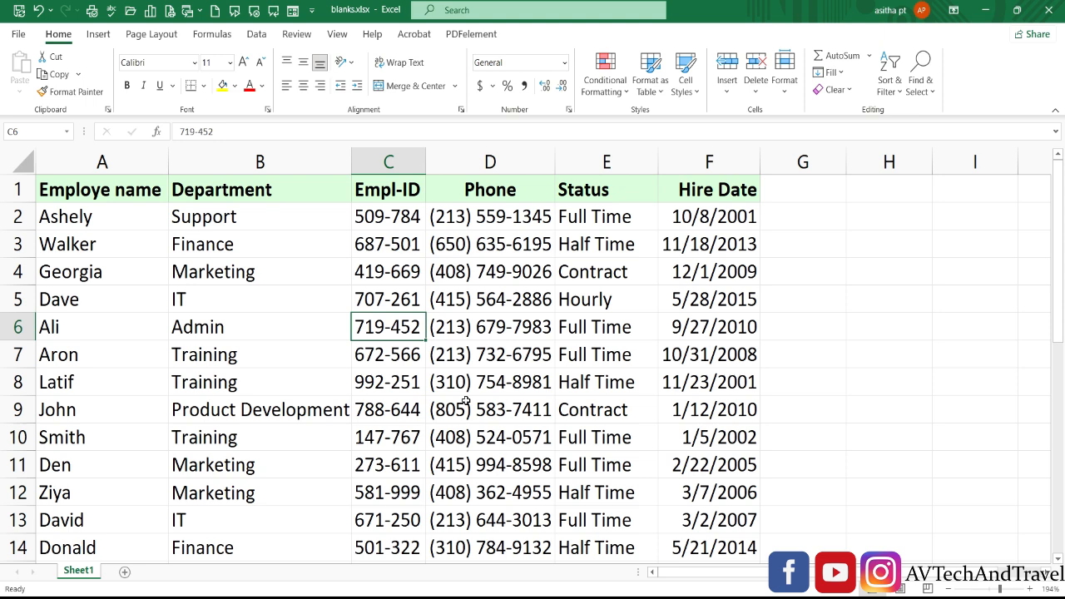
Step: Insert a line break after the phone number in cell D24 and enter a second number on the new line
{"action": "key", "text": "Right"}
{"action": "scroll", "coordinate": [359, 485], "scroll_direction": "down", "scroll_amount": 5}
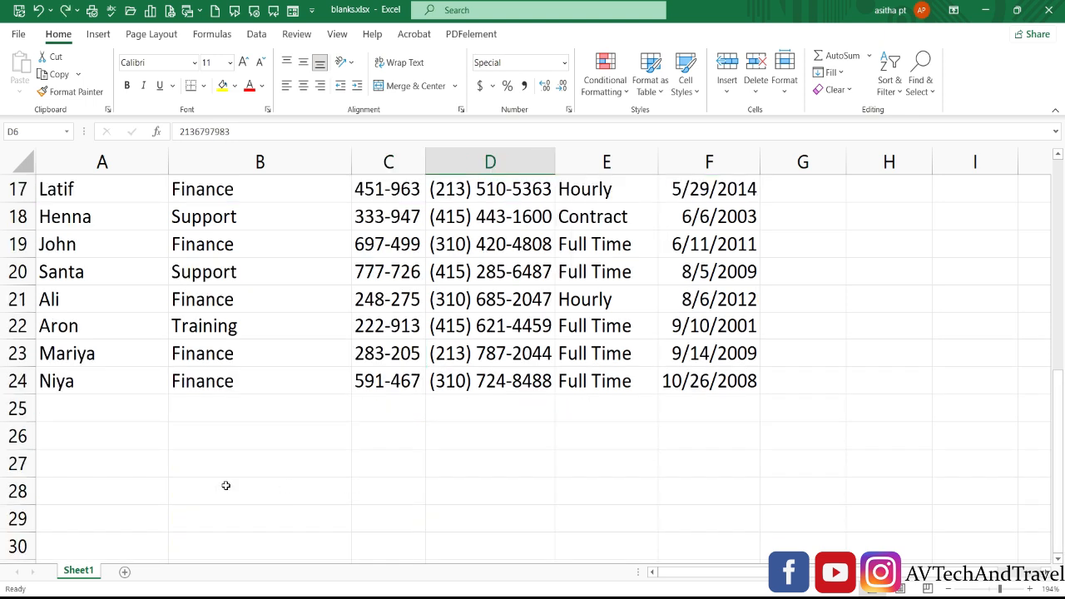
{"action": "double_click", "coordinate": [512, 378]}
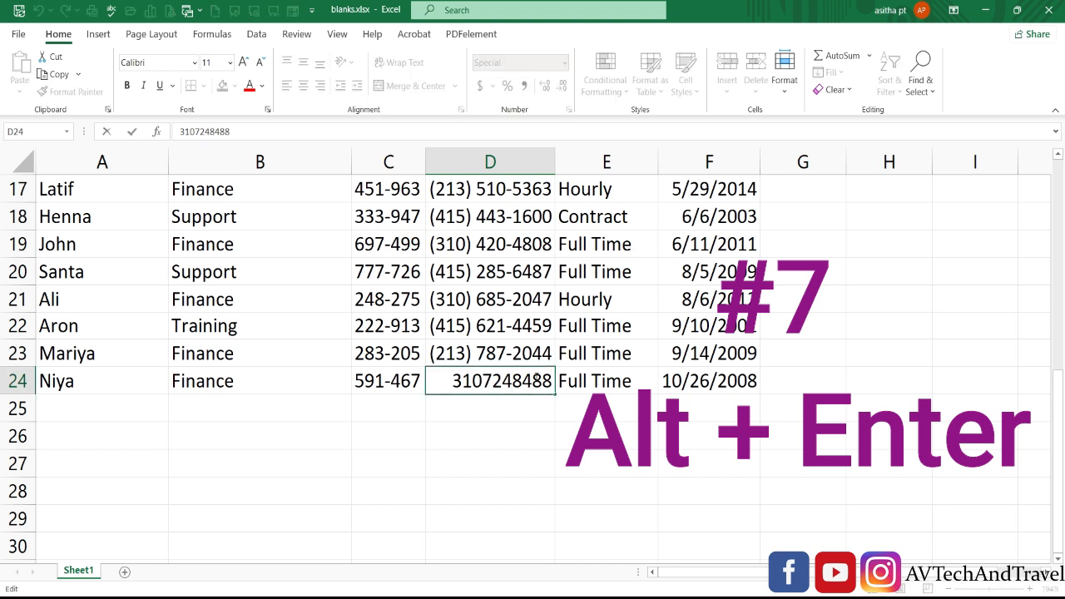
{"action": "left_click", "coordinate": [552, 378]}
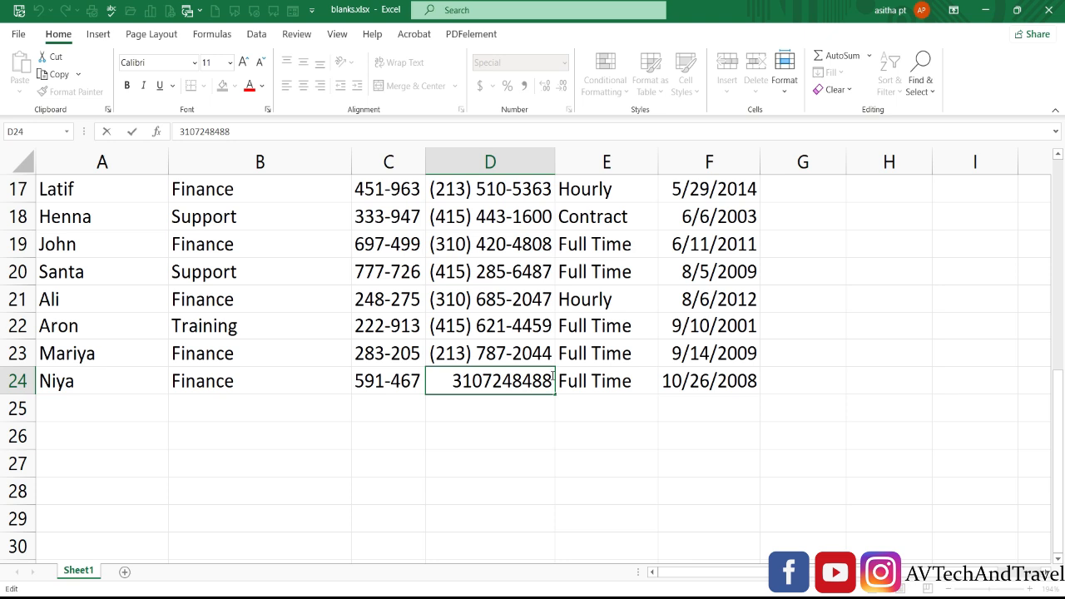
{"action": "key", "text": "alt+Return"}
{"action": "type", "text": "123456"}
{"action": "key", "text": "ctrl+Return"}
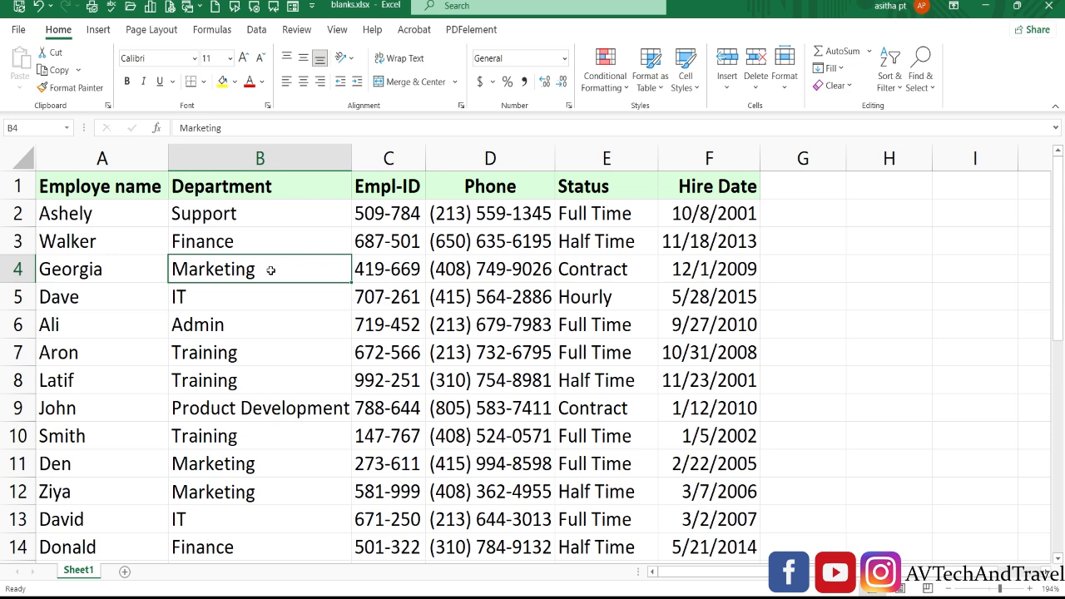
Step: Review the alignment, font and border settings in the Format Cells dialog for cell B4, and cancel without changes
{"action": "key", "text": "ctrl+1"}
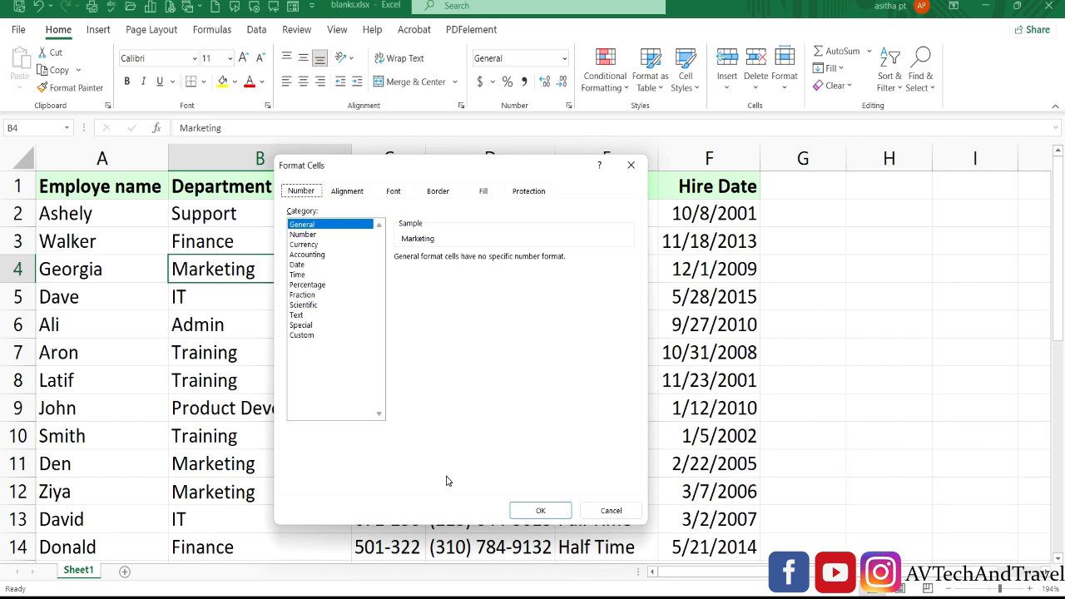
{"action": "left_click", "coordinate": [351, 195]}
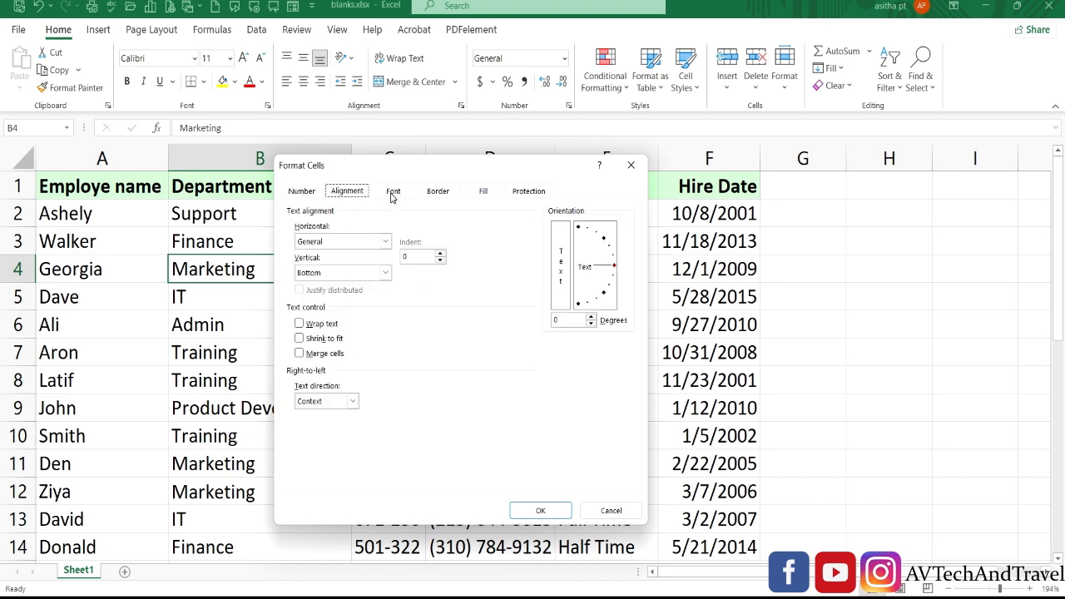
{"action": "left_click", "coordinate": [393, 196]}
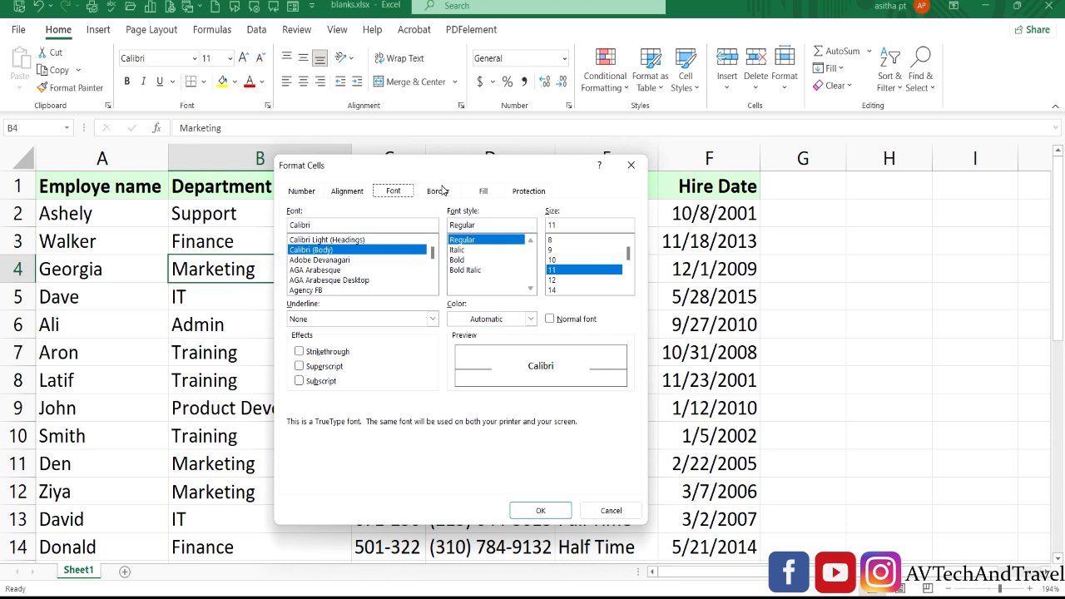
{"action": "left_click", "coordinate": [438, 192]}
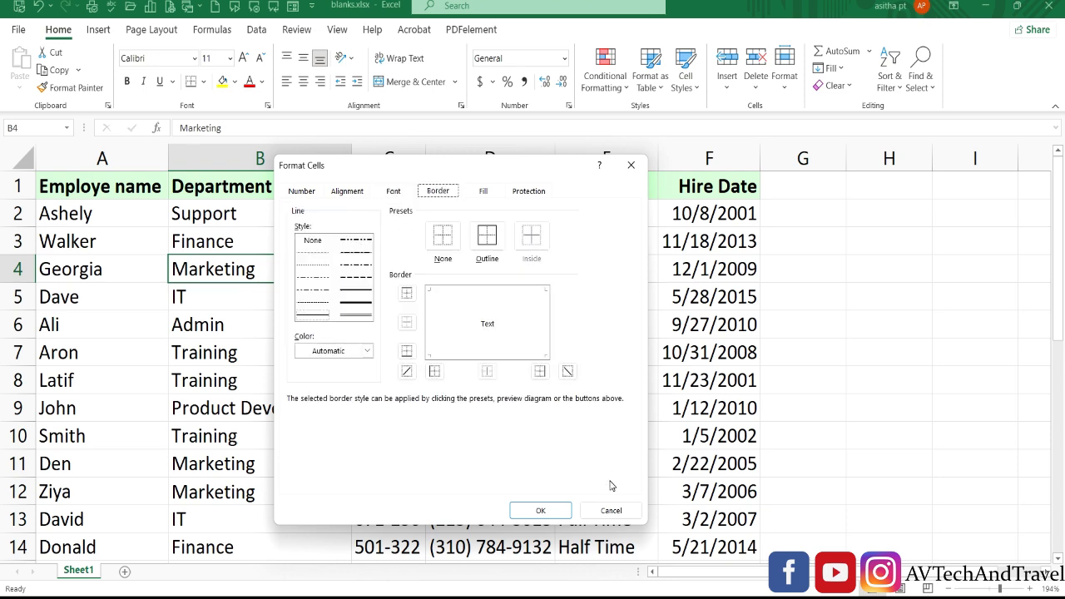
{"action": "left_click", "coordinate": [611, 511]}
Step: Insert the current date, 5/21/2022, in cell H4 and the current time in cell I4 as static values
{"action": "double_click", "coordinate": [889, 269]}
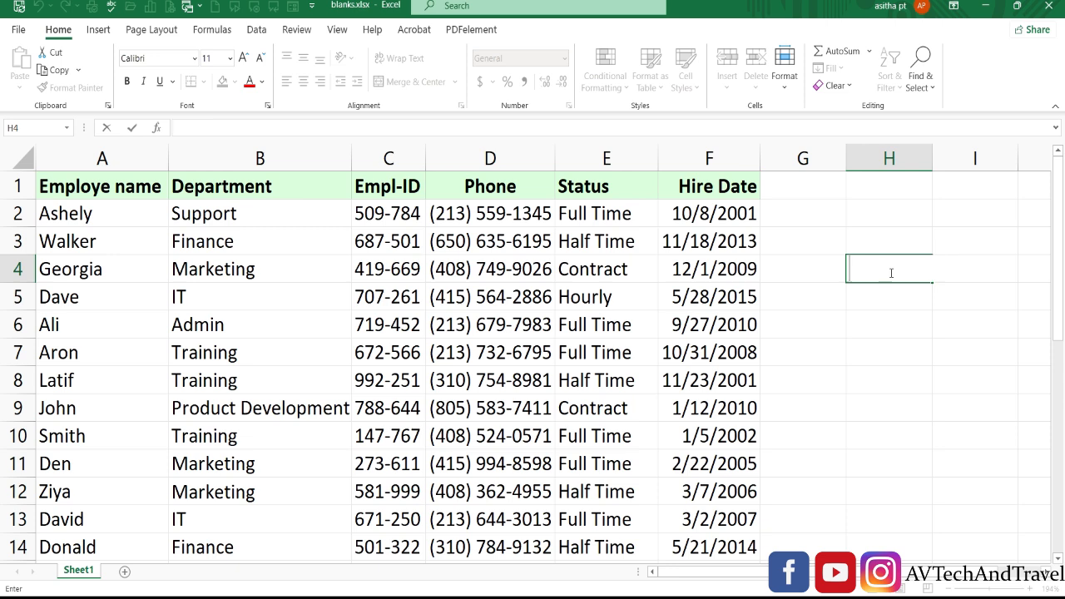
{"action": "key", "text": "ctrl+semicolon"}
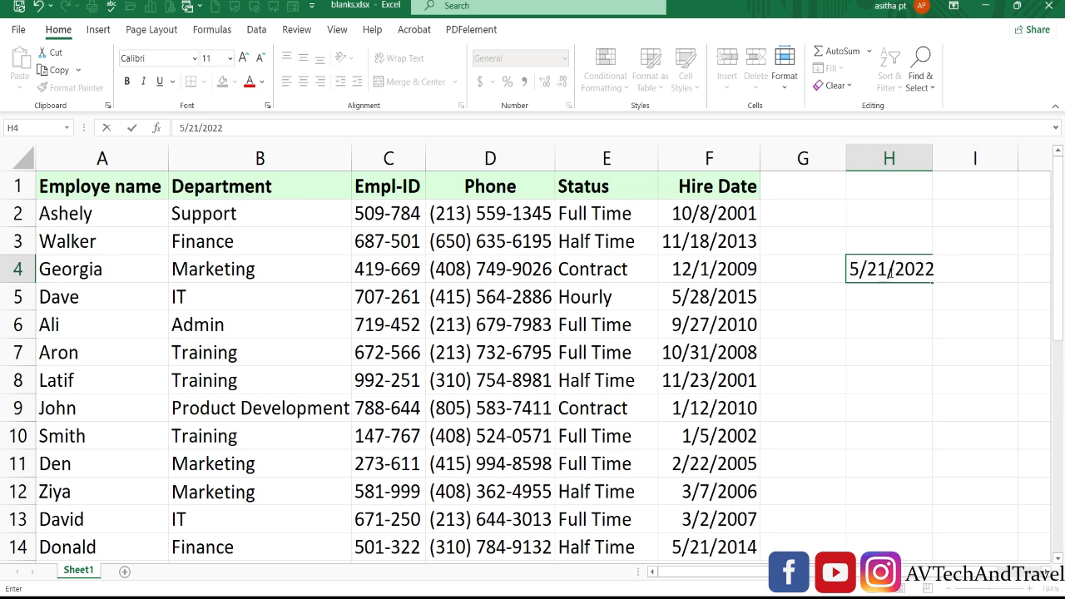
{"action": "left_click", "coordinate": [986, 270]}
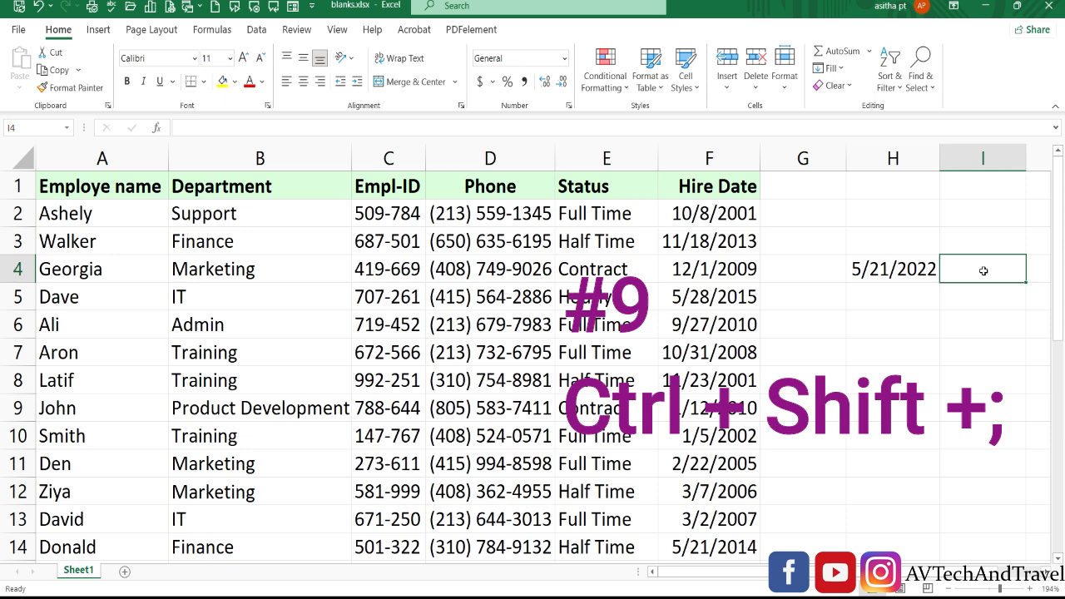
{"action": "key", "text": "ctrl+shift+semicolon"}
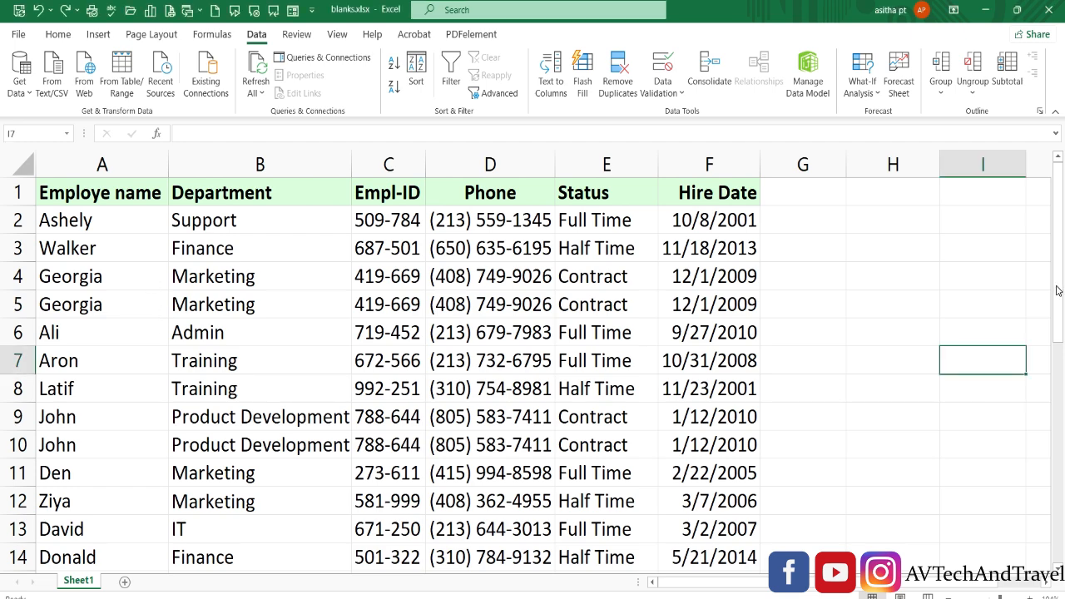
Step: Remove duplicate rows from the employee list A1:F25, comparing all columns and treating the first row as headers
{"action": "left_click_drag", "start_coordinate": [1057, 290], "coordinate": [1035, 244]}
{"action": "left_click", "coordinate": [208, 248]}
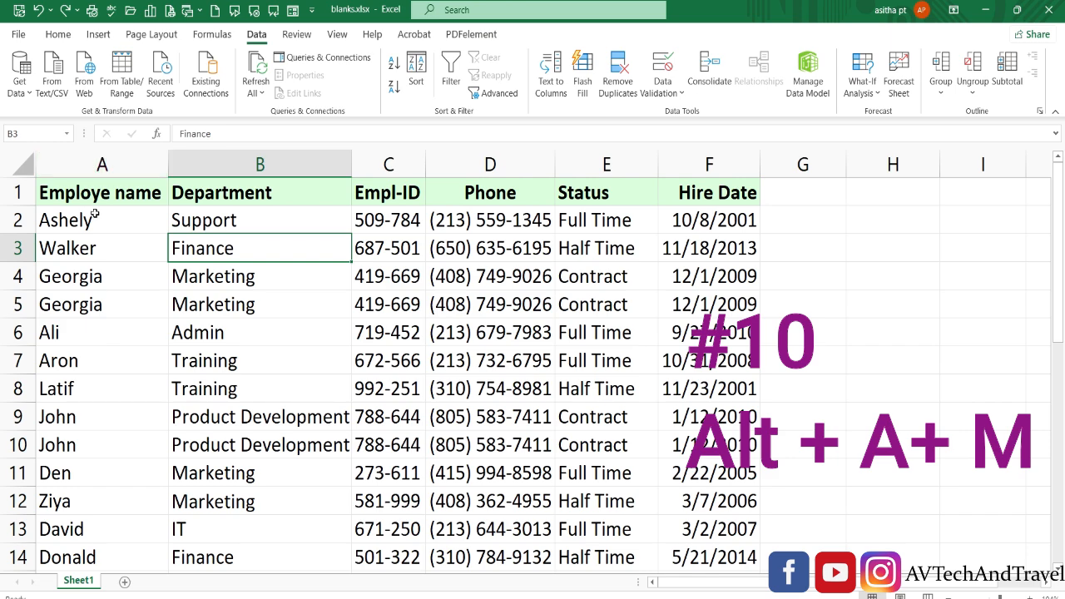
{"action": "left_click_drag", "start_coordinate": [66, 194], "coordinate": [716, 499]}
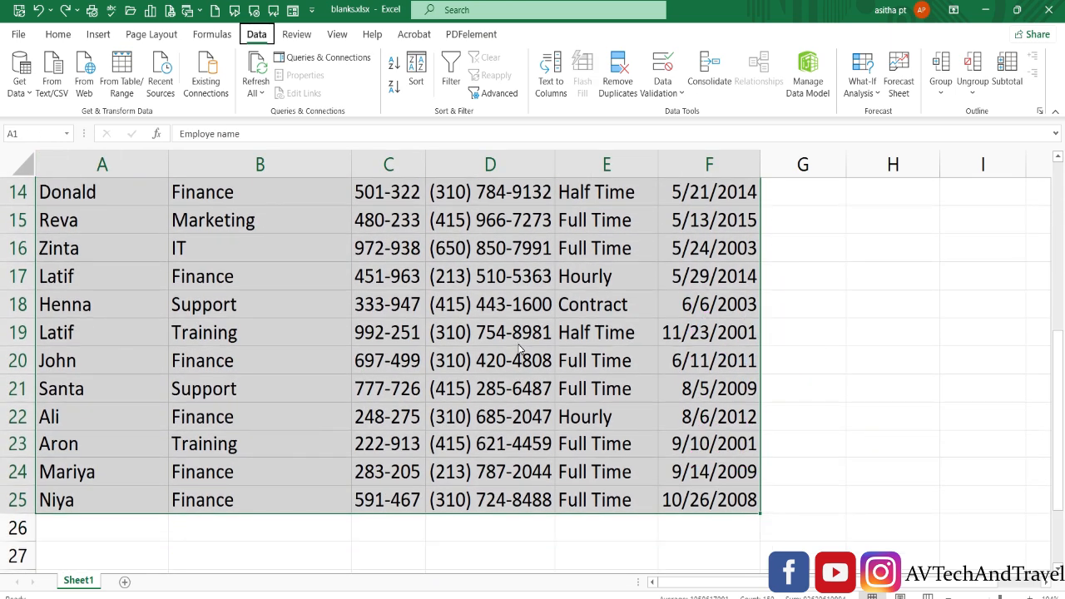
{"action": "key", "text": "alt+a"}
{"action": "key", "text": "m"}
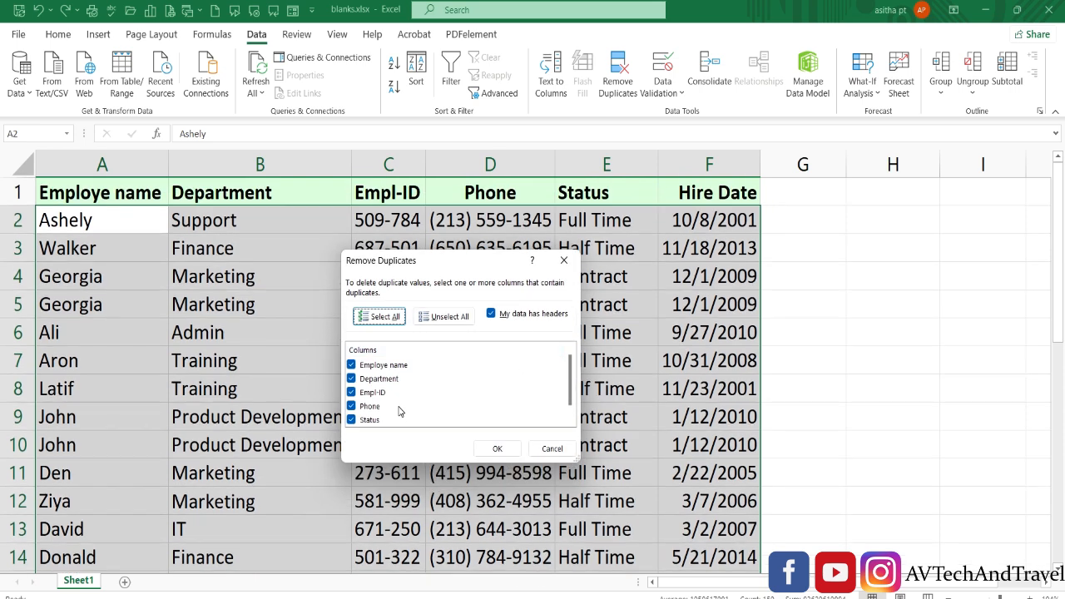
{"action": "left_click", "coordinate": [493, 451]}
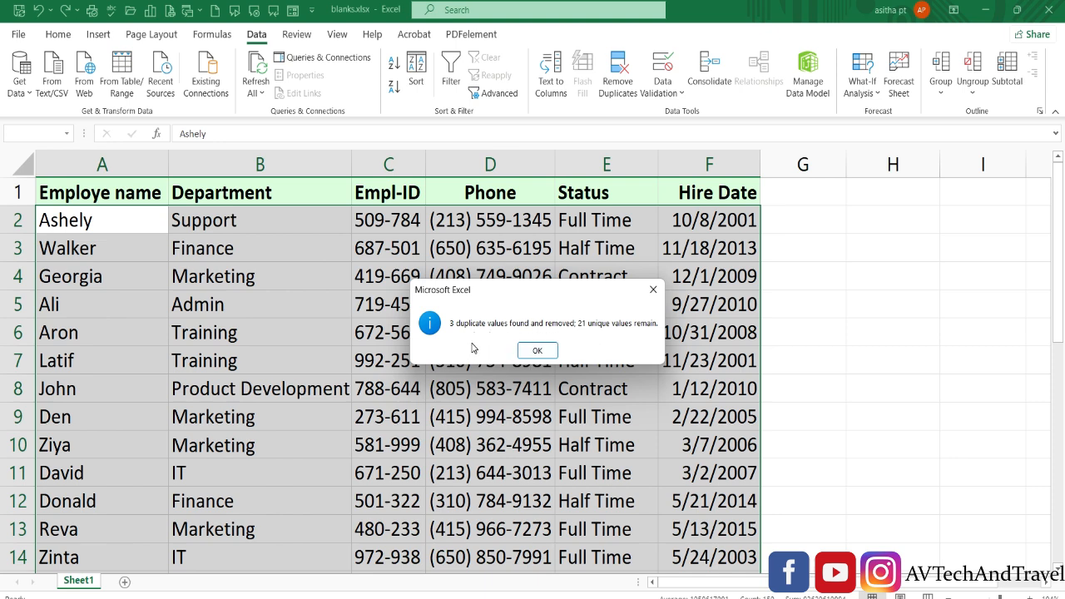
{"action": "left_click", "coordinate": [538, 351]}
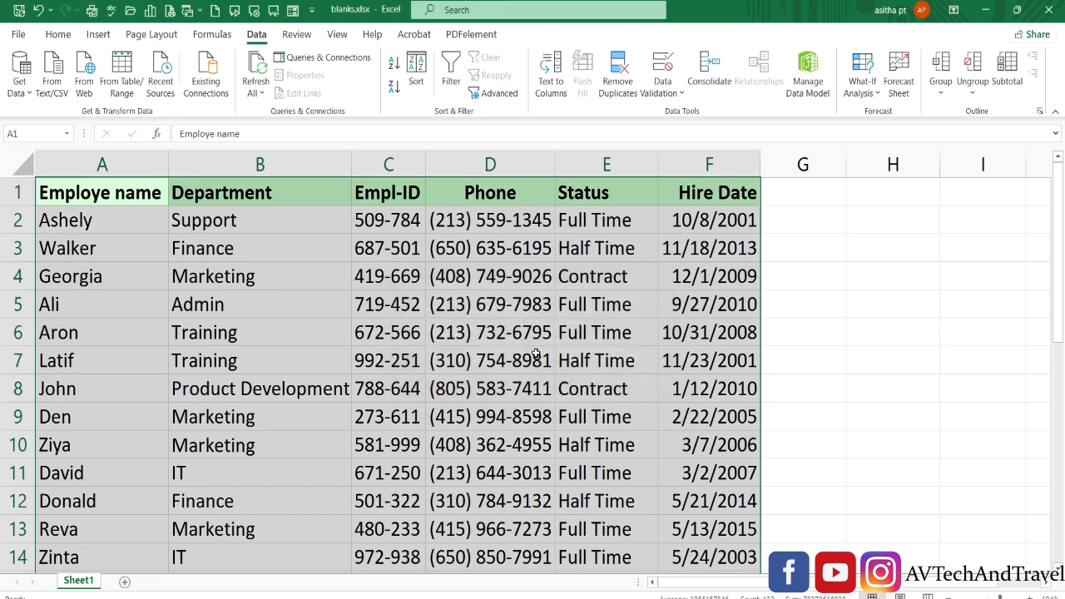
{"action": "mouse_move", "coordinate": [1059, 248]}
{"action": "left_mouse_down"}
{"action": "mouse_move", "coordinate": [1040, 455]}
{"action": "mouse_move", "coordinate": [1046, 248]}
{"action": "left_mouse_up"}
{"action": "left_click", "coordinate": [778, 331]}
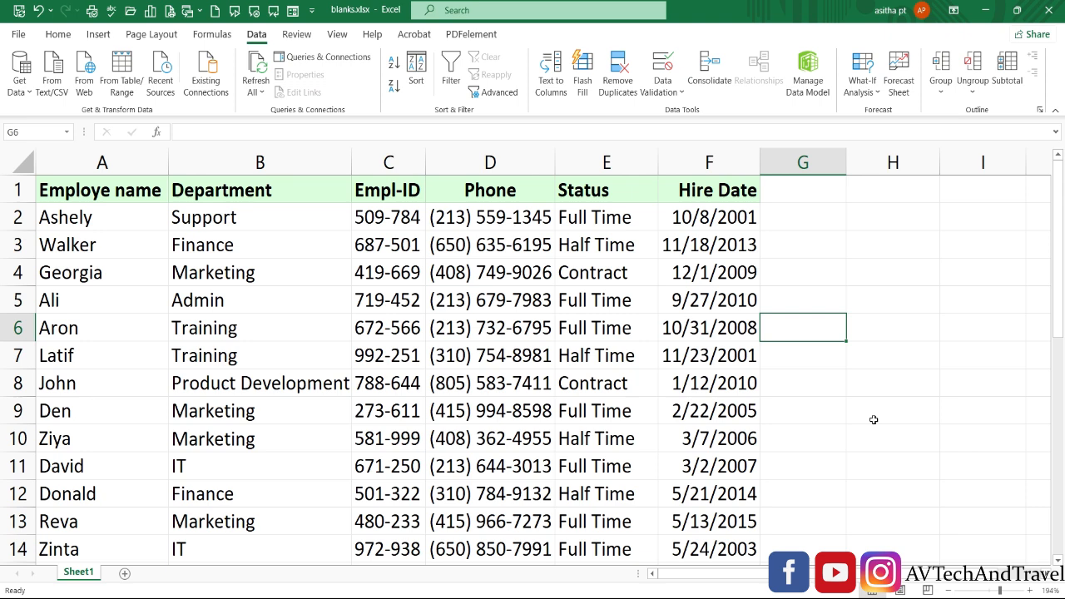